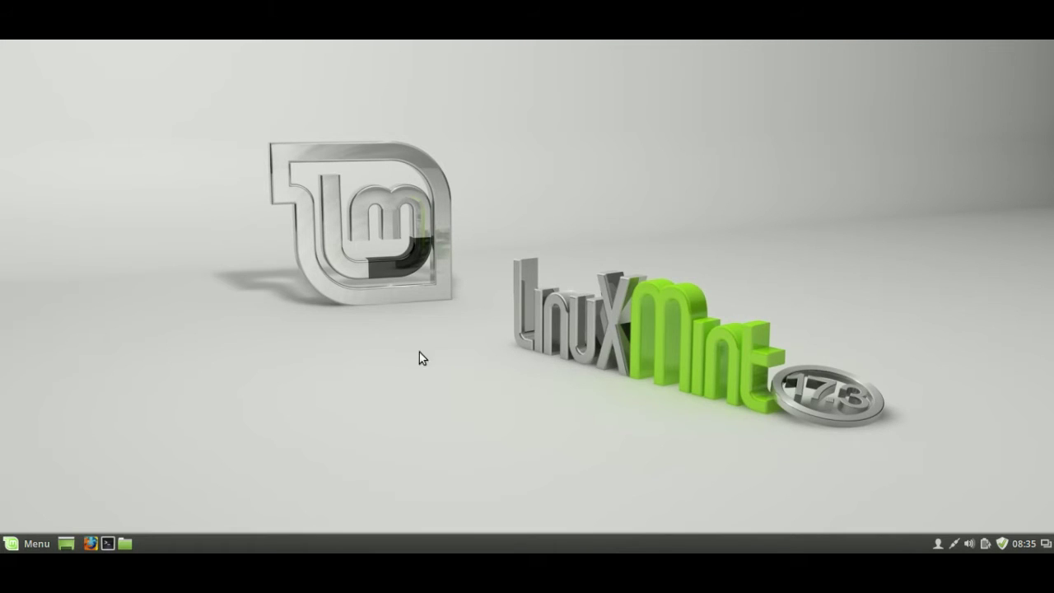
- Run uname -r in a new terminal to show the current kernel, 3.19.0-32-generic
{"action": "left_click", "coordinate": [108, 544]}
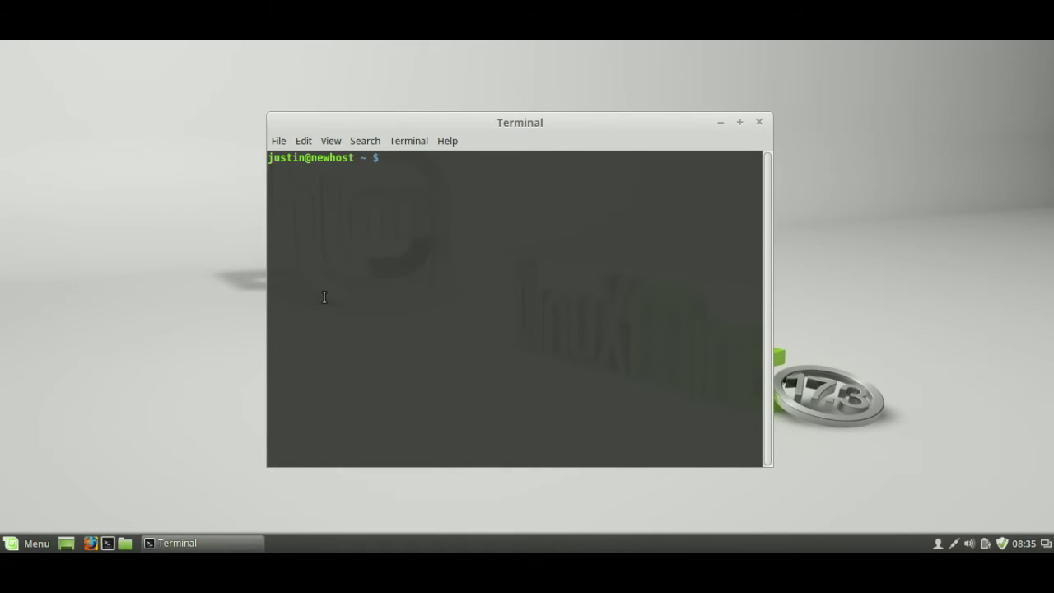
{"action": "type", "text": "una"}
{"action": "key", "text": "BackSpace"}
{"action": "key", "text": "BackSpace"}
{"action": "key", "text": "BackSpace"}
{"action": "type", "text": "uname -r"}
{"action": "key", "text": "Return"}
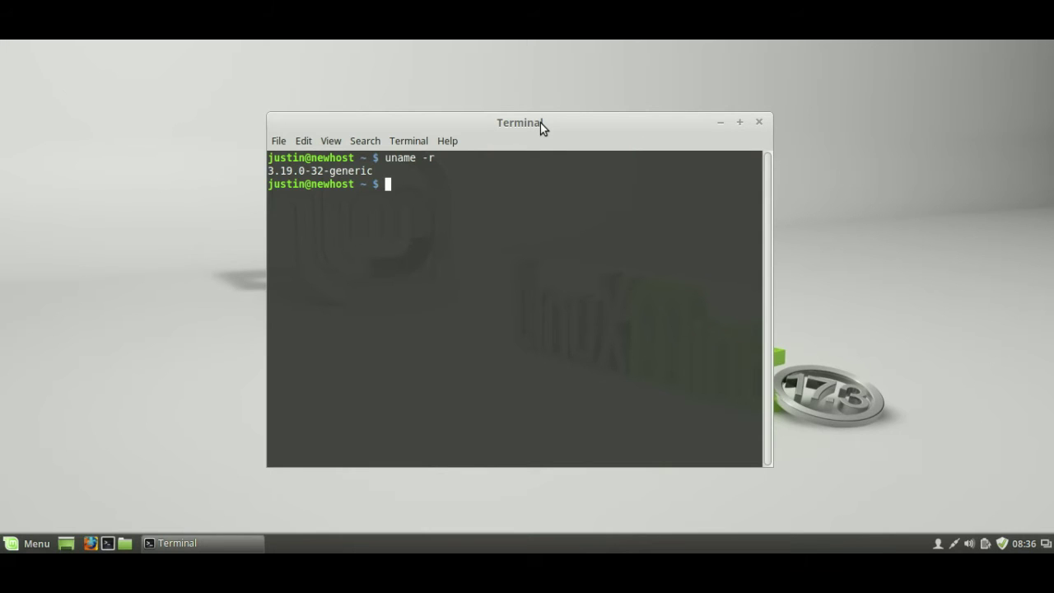
- Minimize Terminal and launch Update Manager by searching 'update' in the Menu
{"action": "left_click", "coordinate": [721, 122]}
{"action": "left_click", "coordinate": [44, 543]}
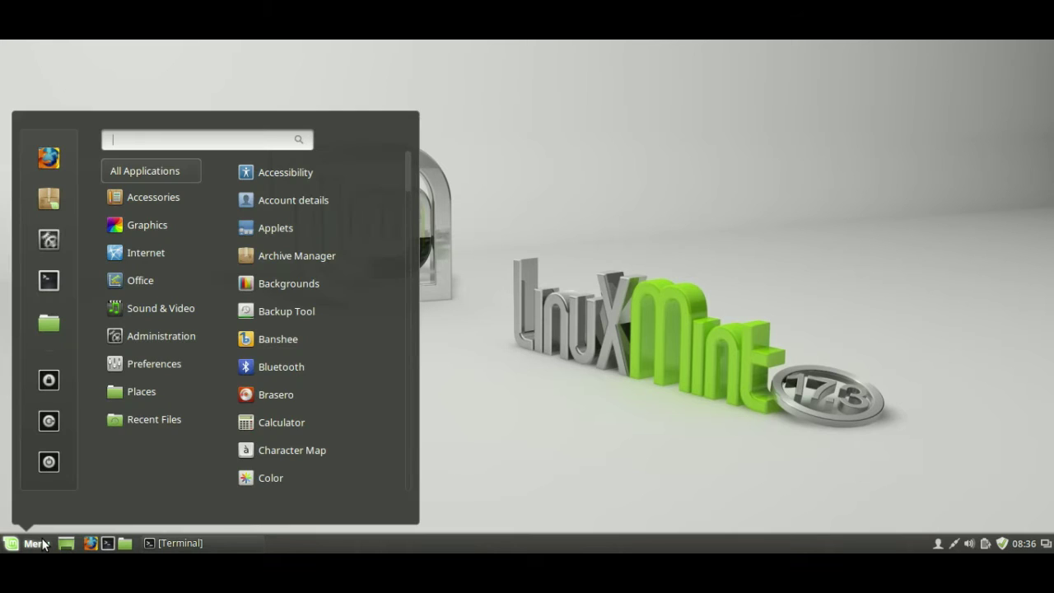
{"action": "type", "text": "update"}
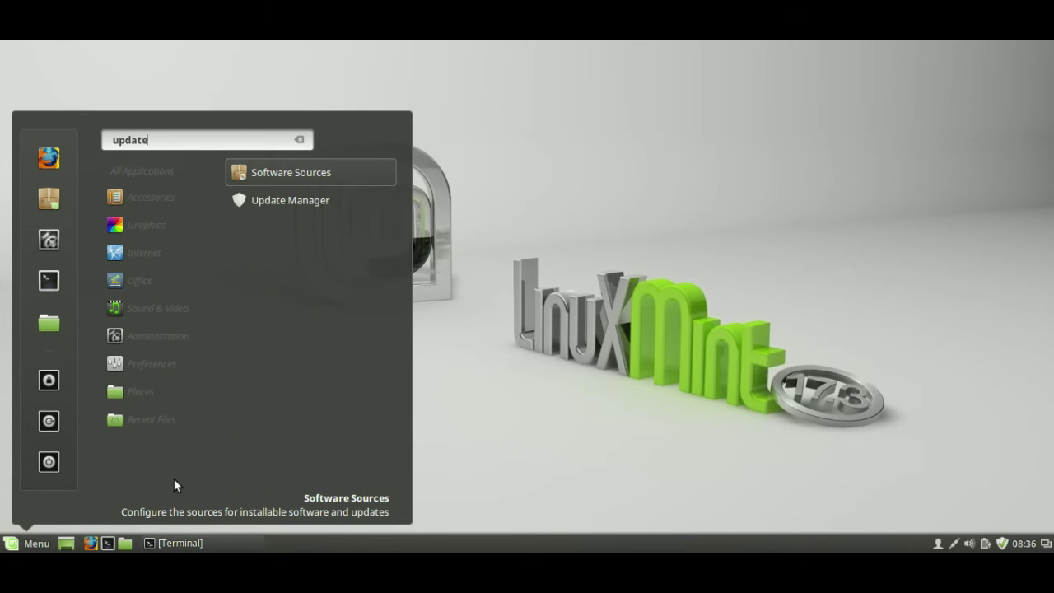
{"action": "left_click", "coordinate": [287, 199]}
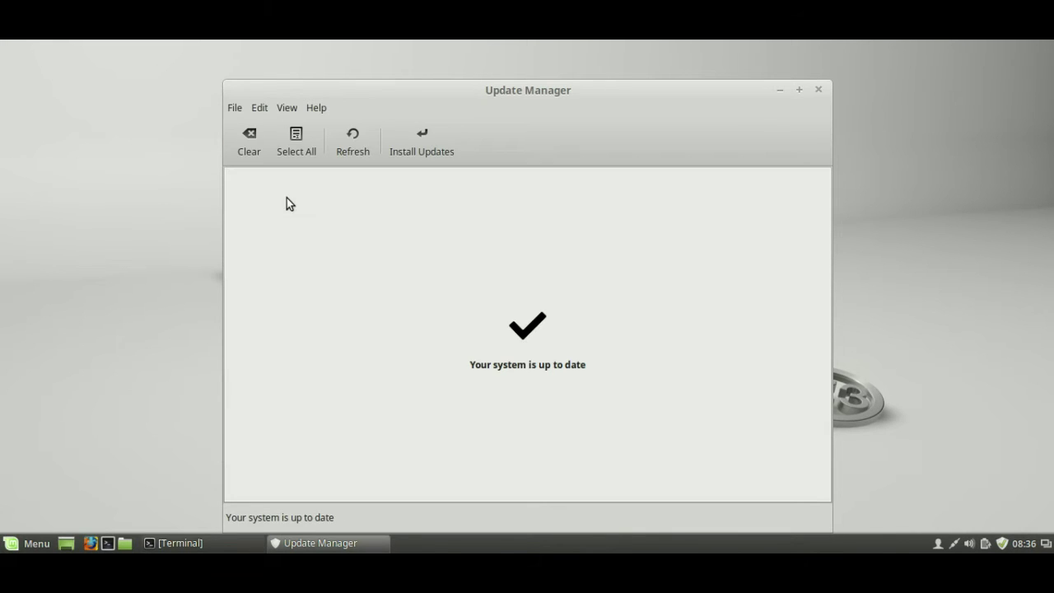
- Open View > Linux kernels and locate the loaded 3.19.0-32 kernel in the list
{"action": "left_click", "coordinate": [288, 108]}
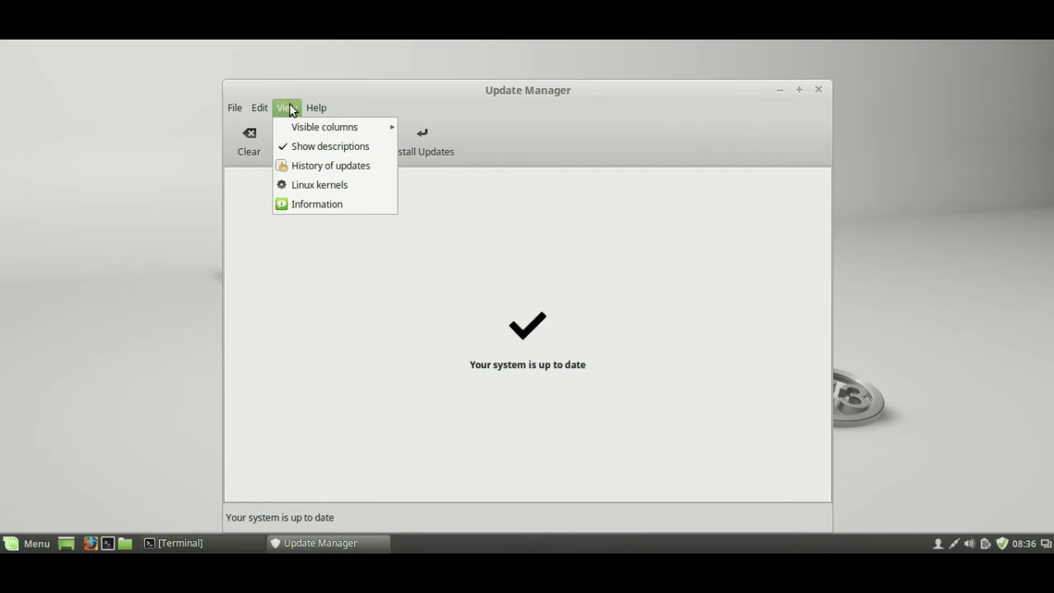
{"action": "left_click", "coordinate": [309, 185]}
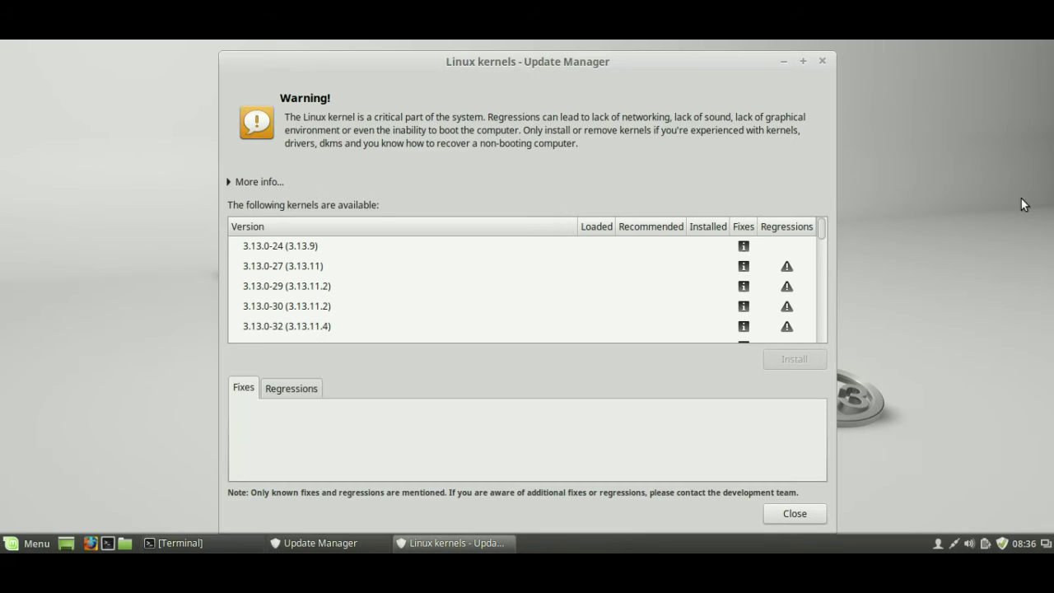
{"action": "left_click_drag", "start_coordinate": [820, 230], "coordinate": [805, 318]}
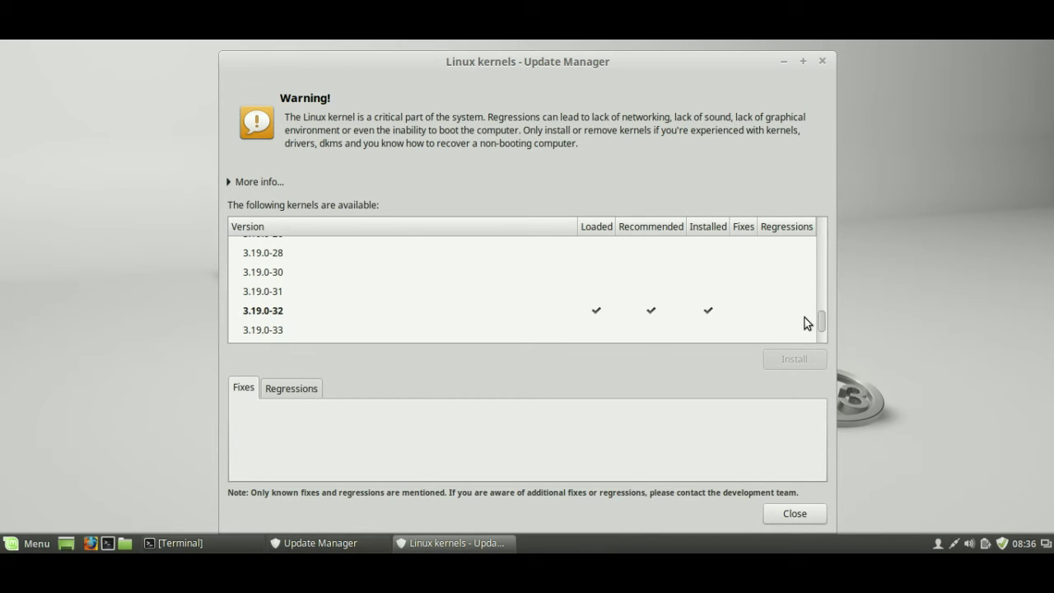
{"action": "left_click", "coordinate": [613, 309]}
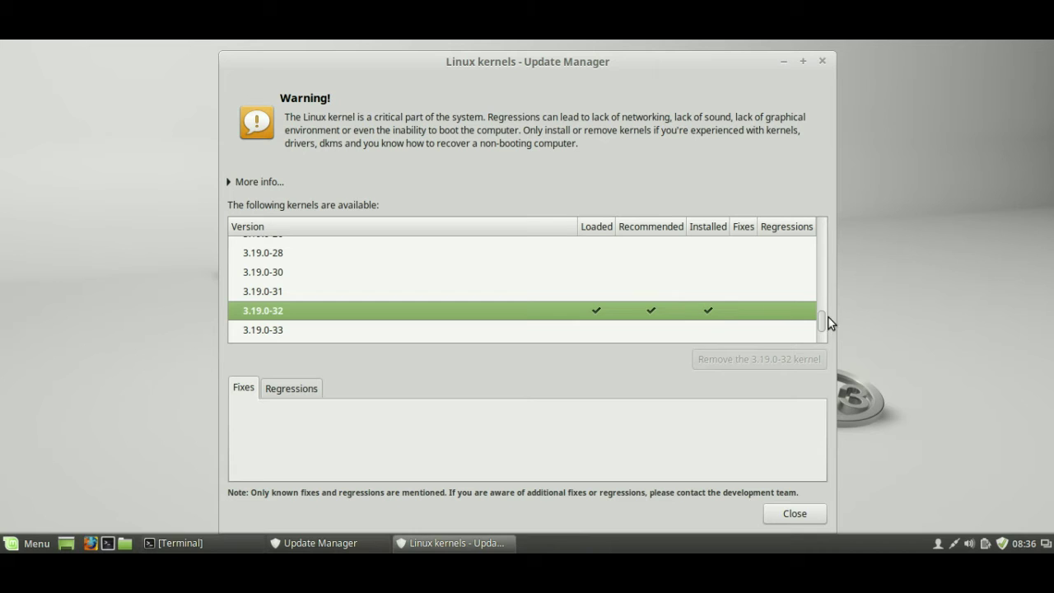
{"action": "left_click_drag", "start_coordinate": [821, 316], "coordinate": [825, 336]}
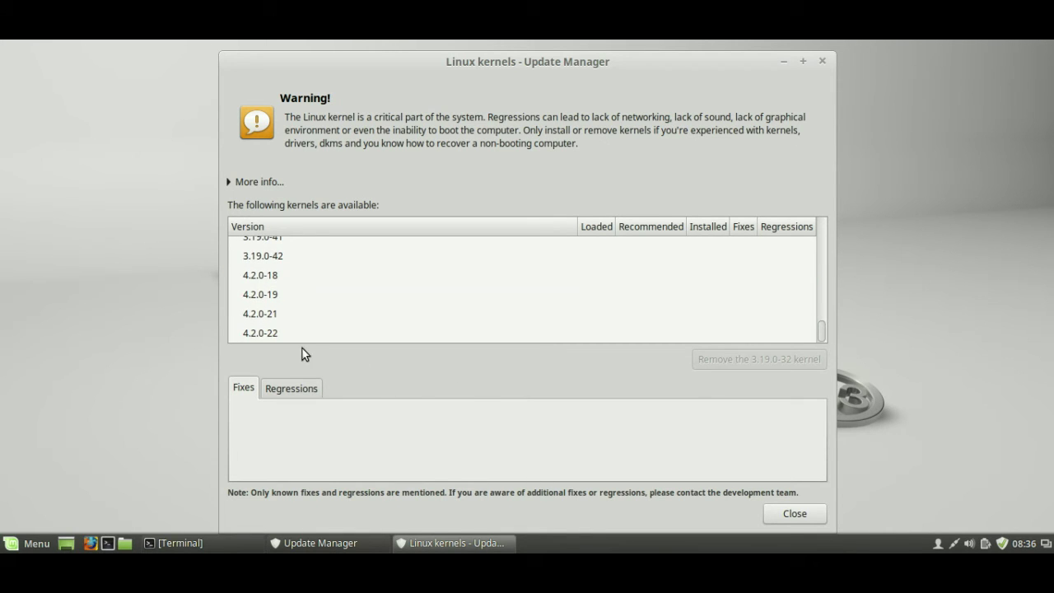
- Install the 4.2.0-18 kernel, confirming and authenticating with the account password
{"action": "left_click", "coordinate": [265, 280]}
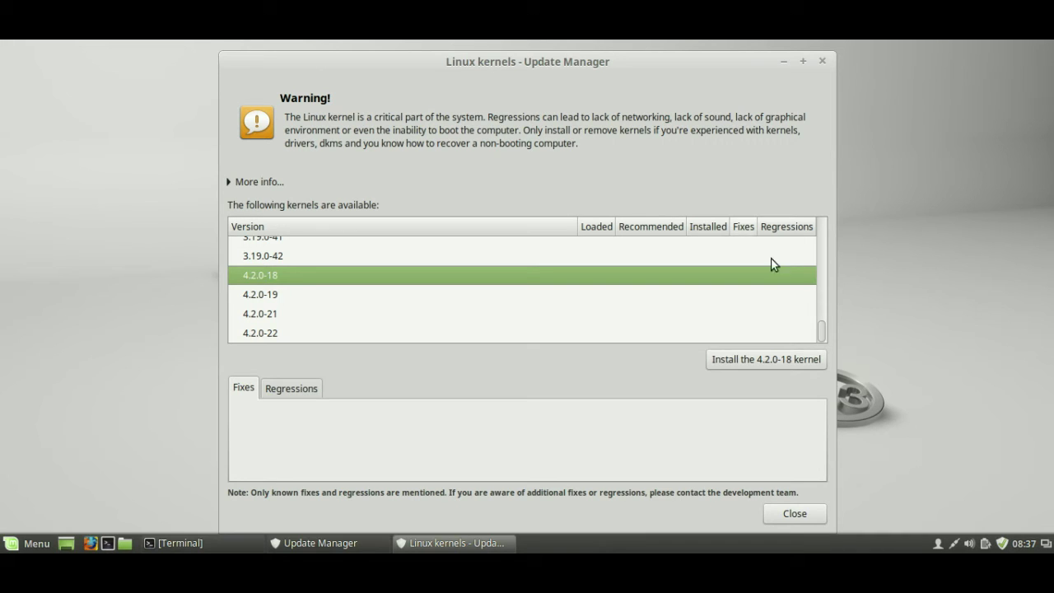
{"action": "left_click", "coordinate": [767, 360]}
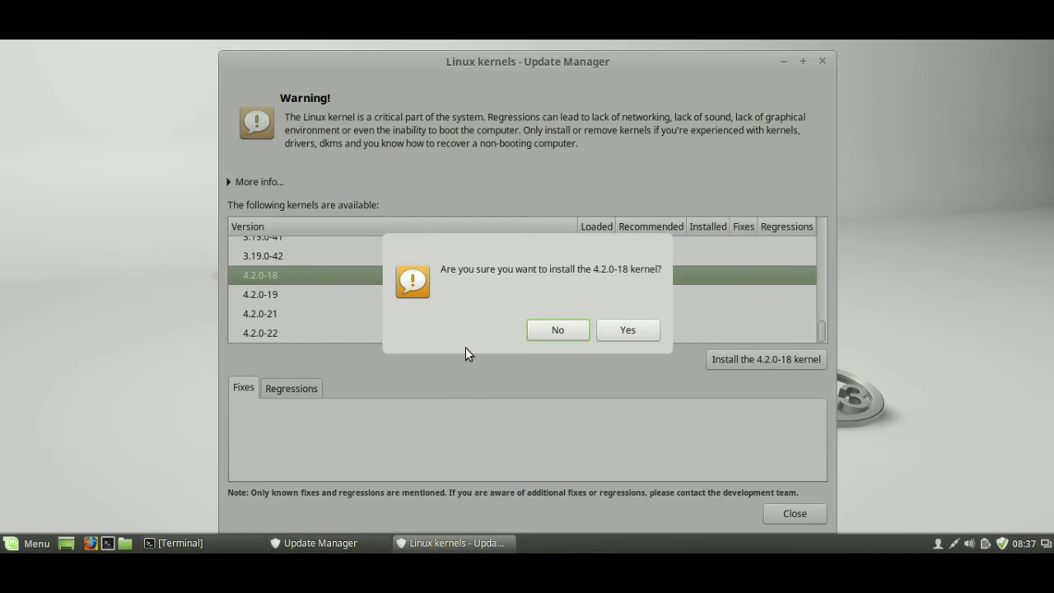
{"action": "left_click", "coordinate": [615, 325]}
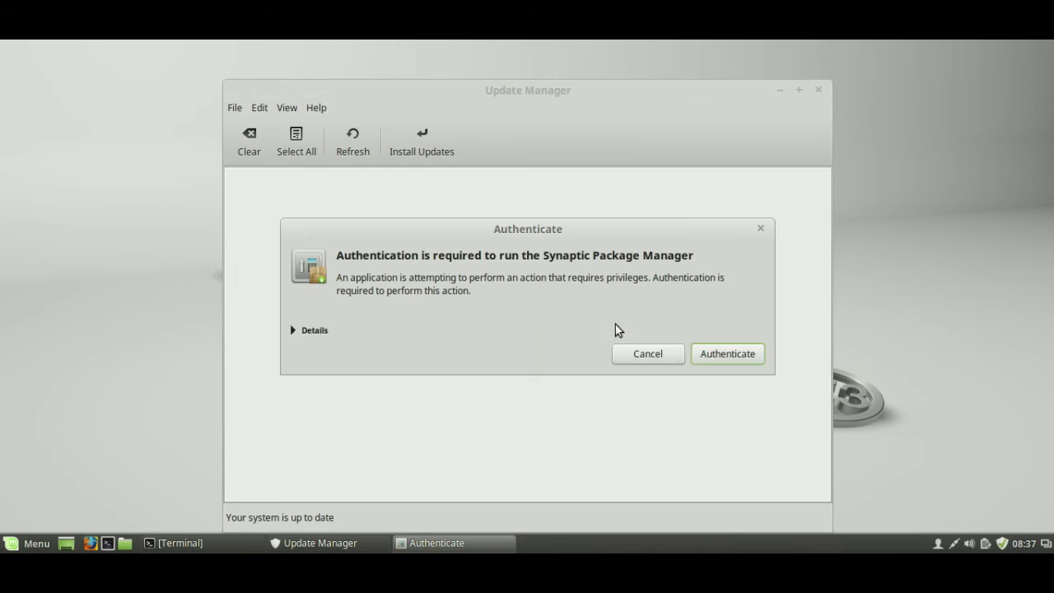
{"action": "type", "text": "a"}
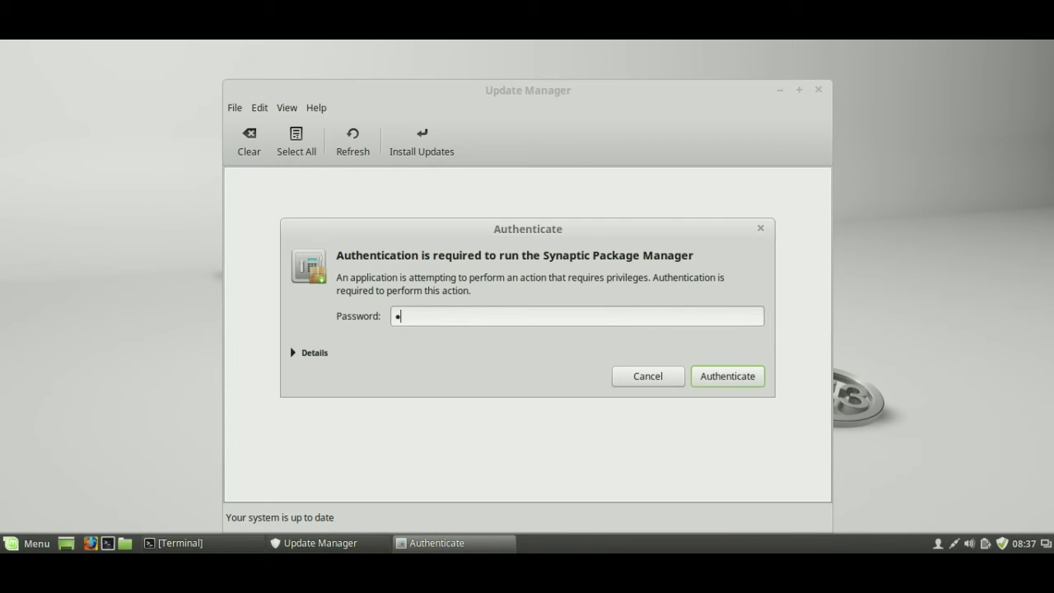
{"action": "key", "text": "Return"}
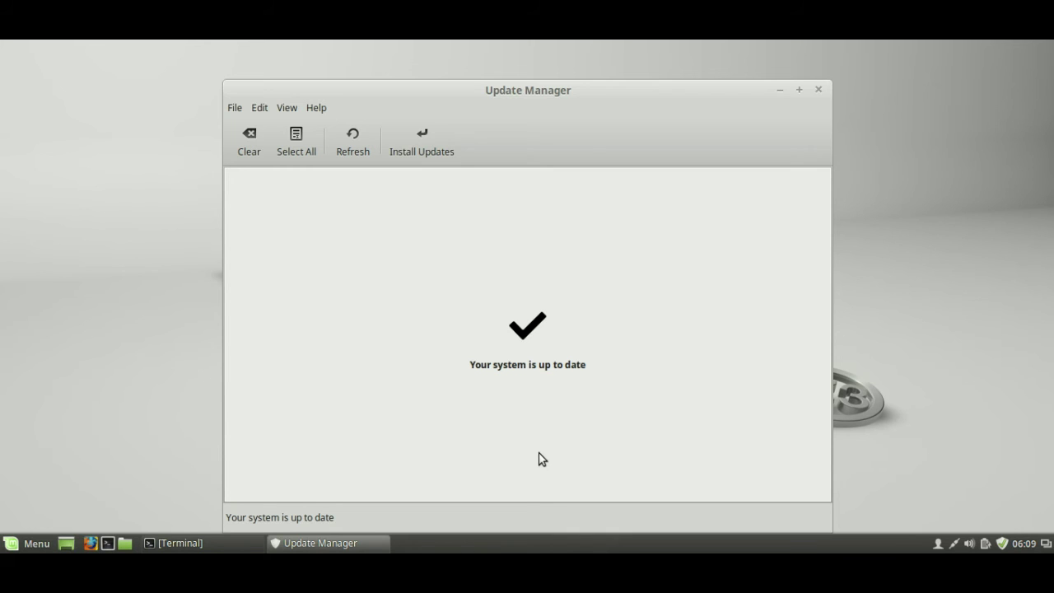
- Rerun uname -r in Terminal, confirming the kernel is still 3.19.0-32-generic
{"action": "left_click", "coordinate": [239, 540]}
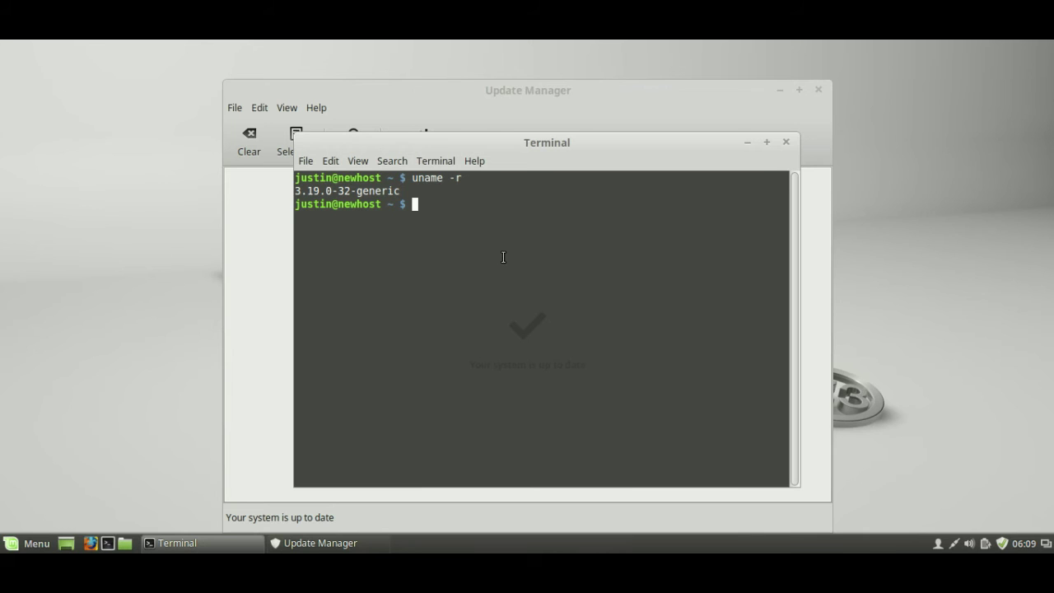
{"action": "type", "text": "uname -r"}
{"action": "key", "text": "Return"}
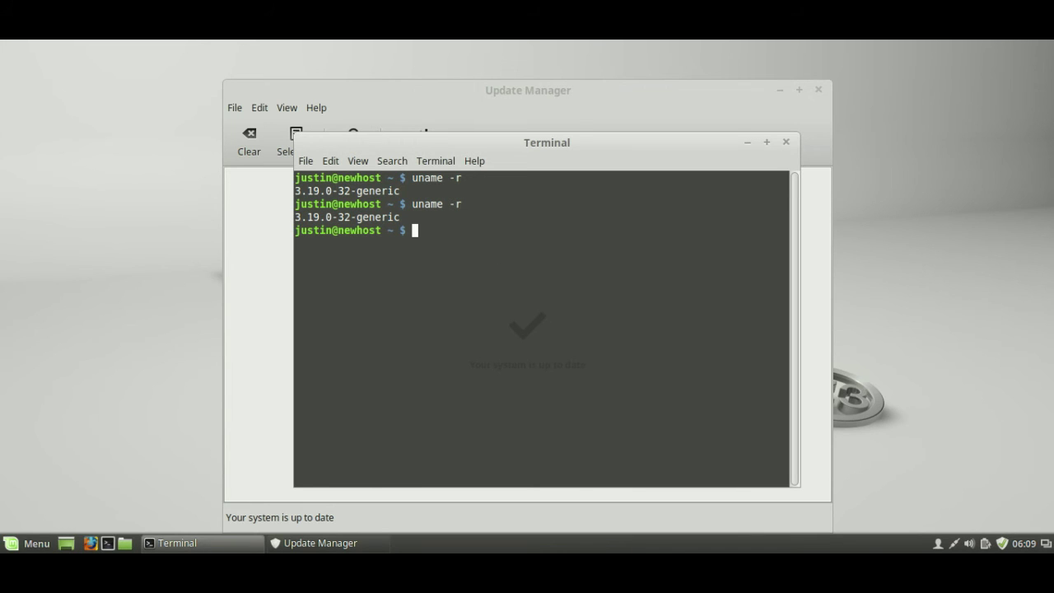
- Restart the computer from Menu > Quit so the new kernel loads
{"action": "left_click", "coordinate": [25, 545]}
{"action": "left_click", "coordinate": [48, 463]}
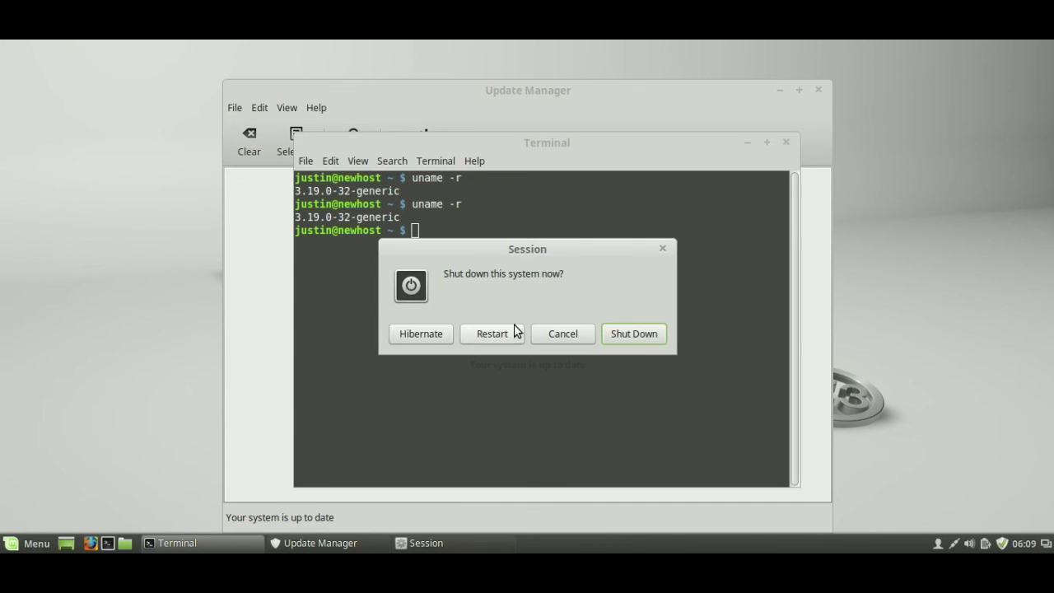
{"action": "left_click", "coordinate": [513, 332]}
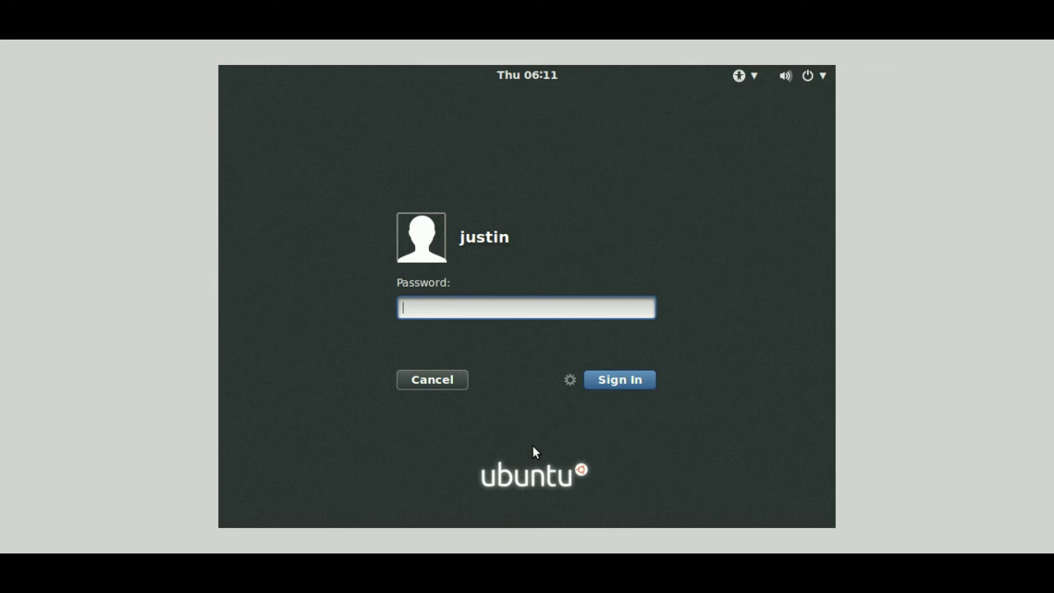
- Sign in with the account password and close the Welcome Screen
{"action": "type", "text": "*"}
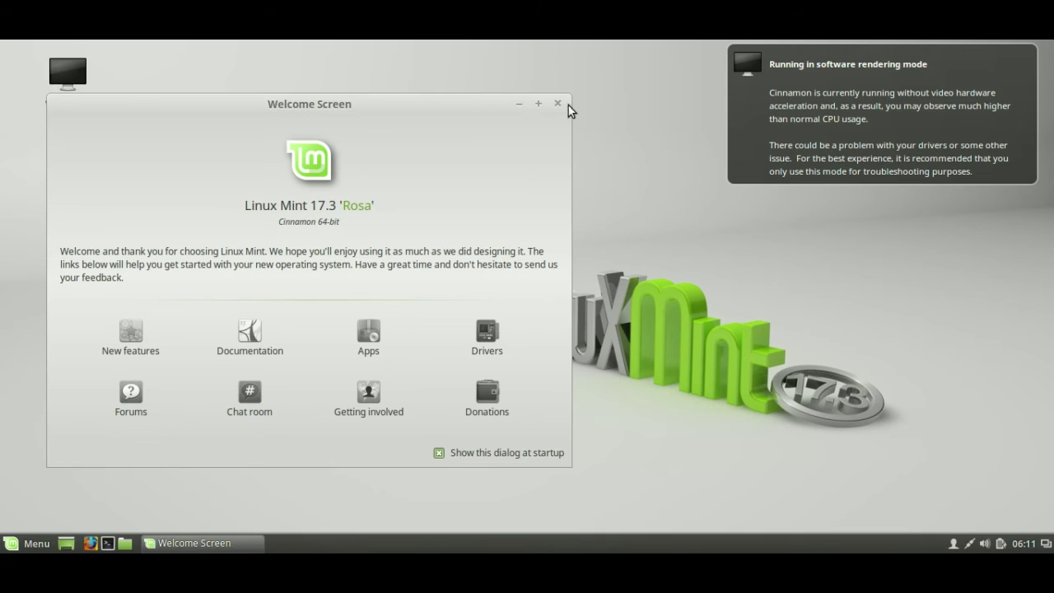
{"action": "left_click", "coordinate": [558, 103]}
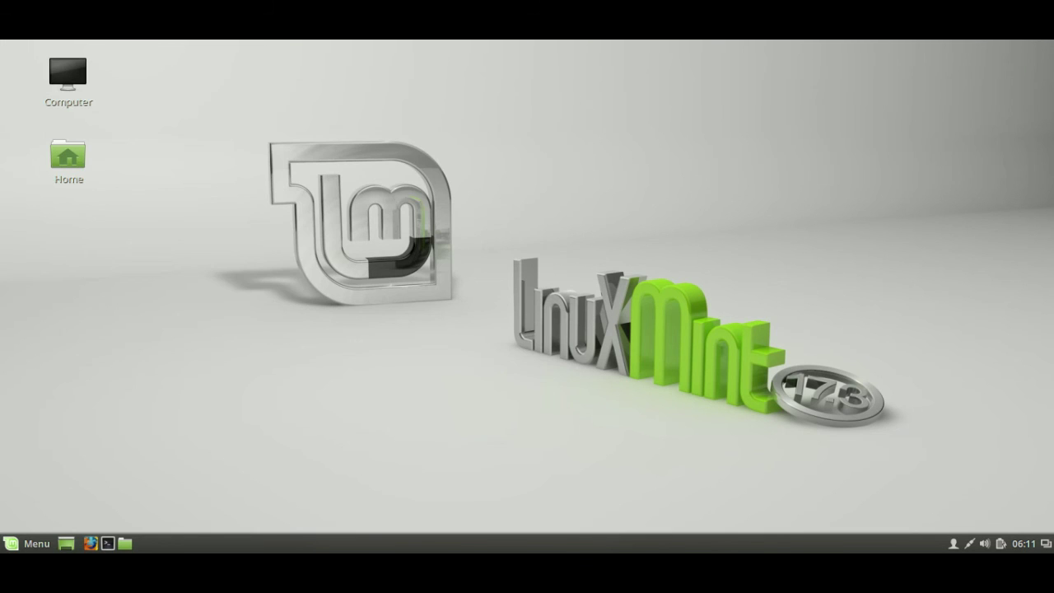
- Run uname -r in a new terminal and highlight the 4.2.0-18-generic kernel version
{"action": "left_click", "coordinate": [107, 544]}
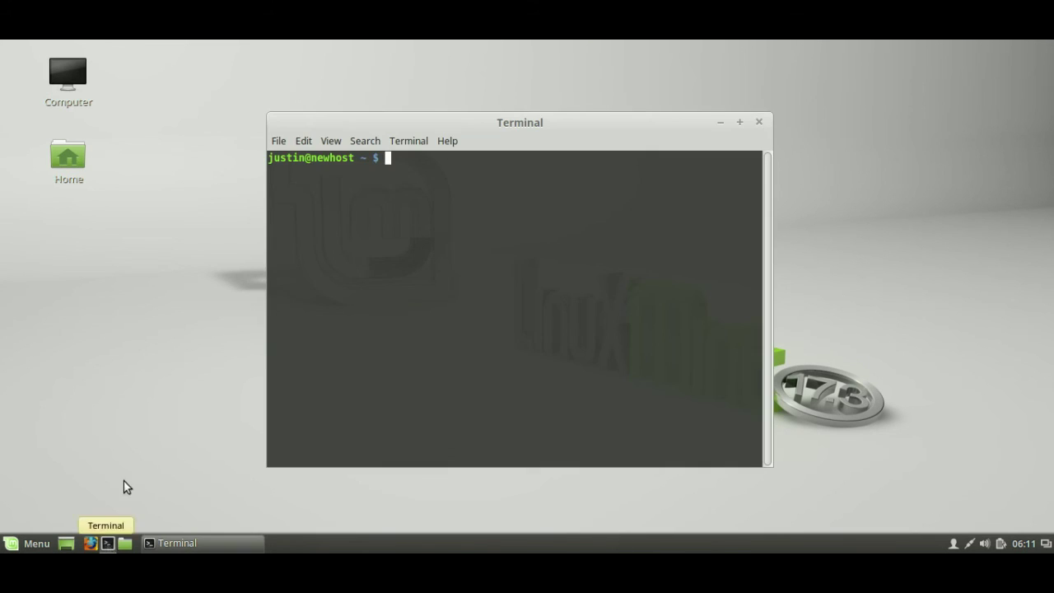
{"action": "type", "text": "uname -r"}
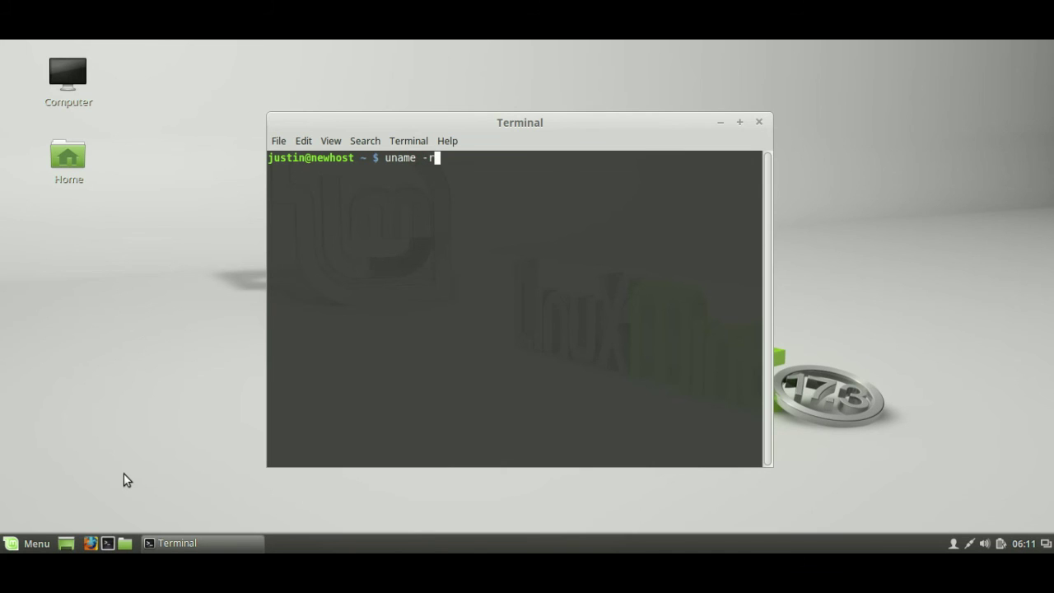
{"action": "key", "text": "Return"}
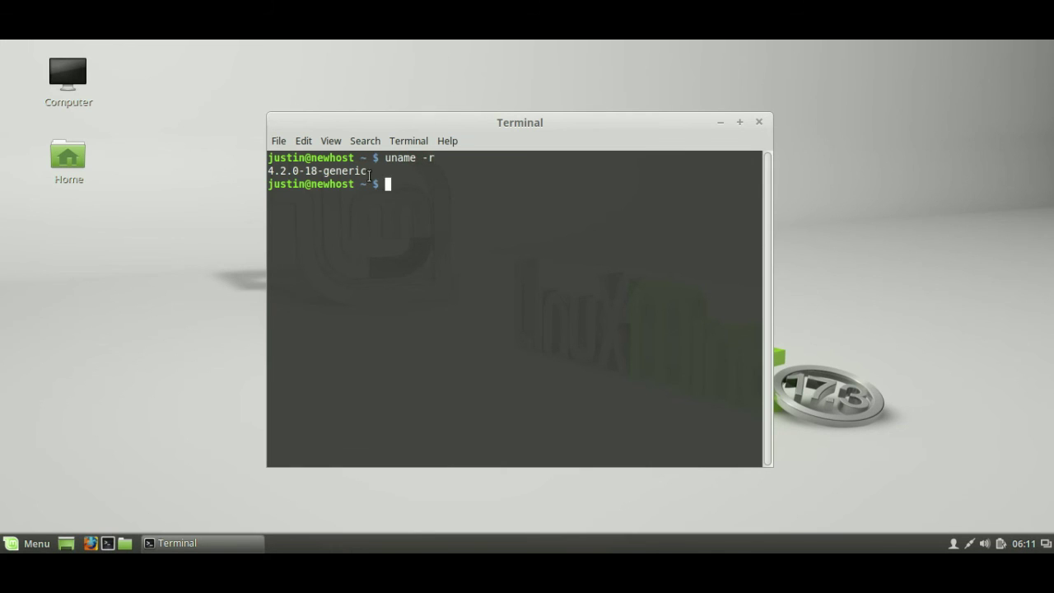
{"action": "left_click_drag", "start_coordinate": [318, 170], "coordinate": [224, 173]}
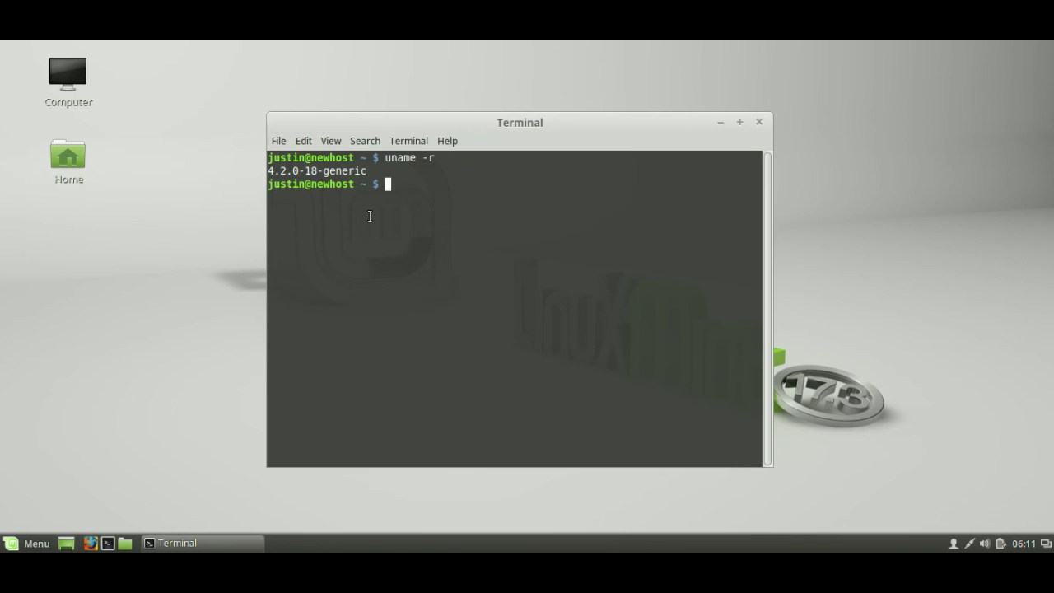